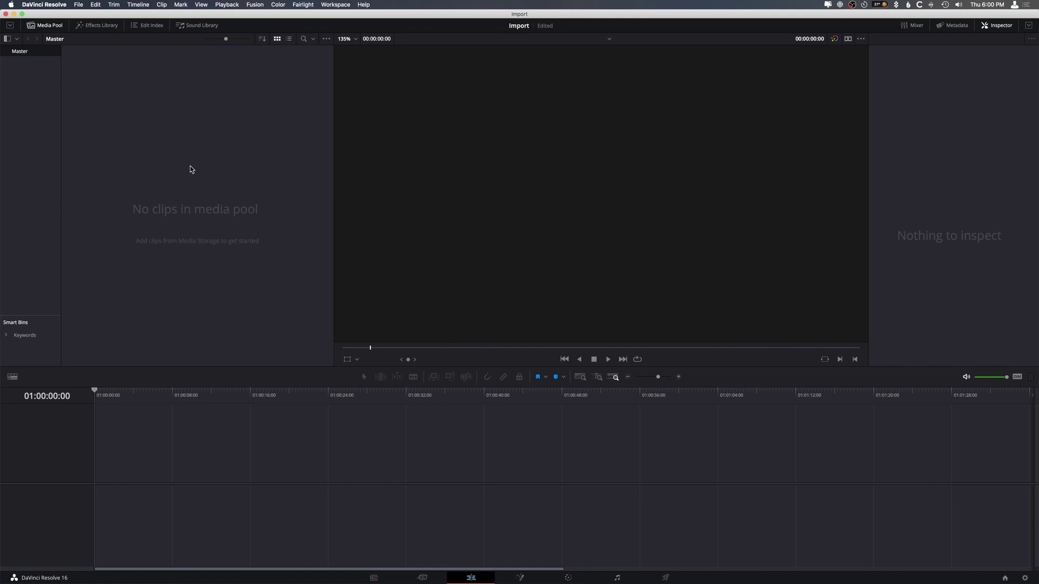
# - Hide and reshow the empty Media Pool panel on the Edit page, dismissing its context menu
pyautogui.click(35, 25)
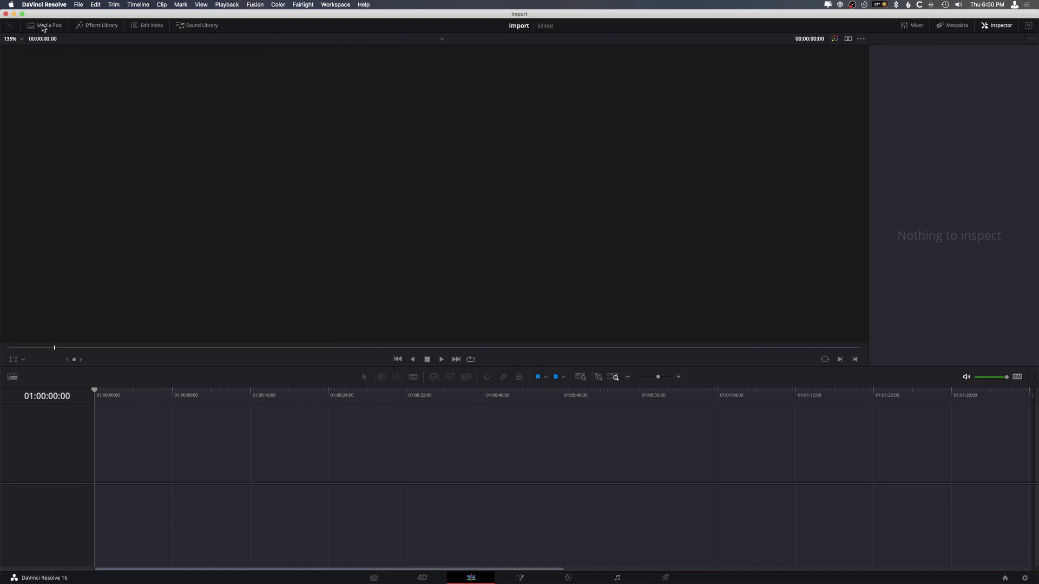
pyautogui.click(42, 26)
pyautogui.rightClick(161, 190)
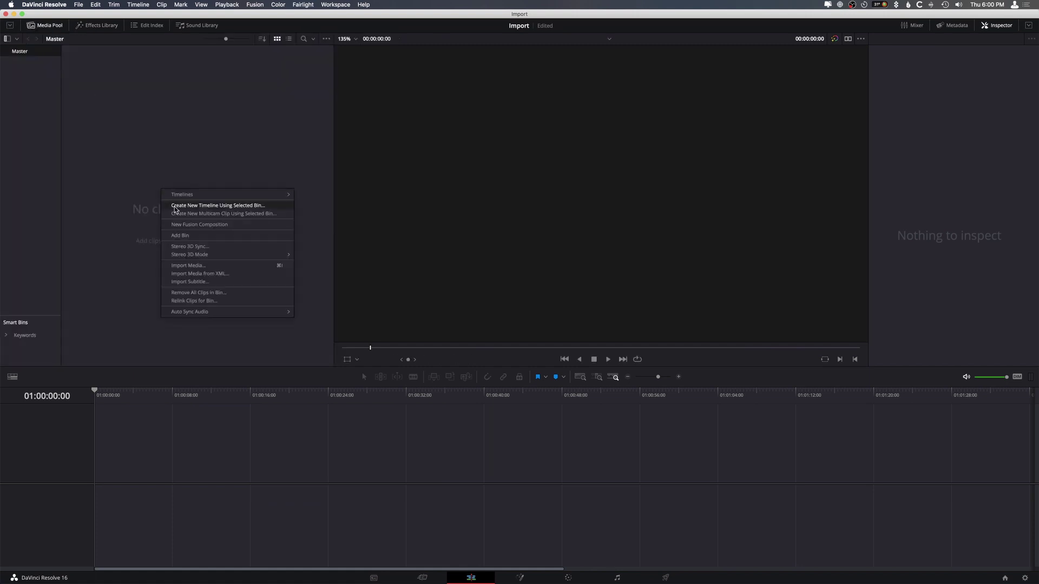
pyautogui.click(103, 214)
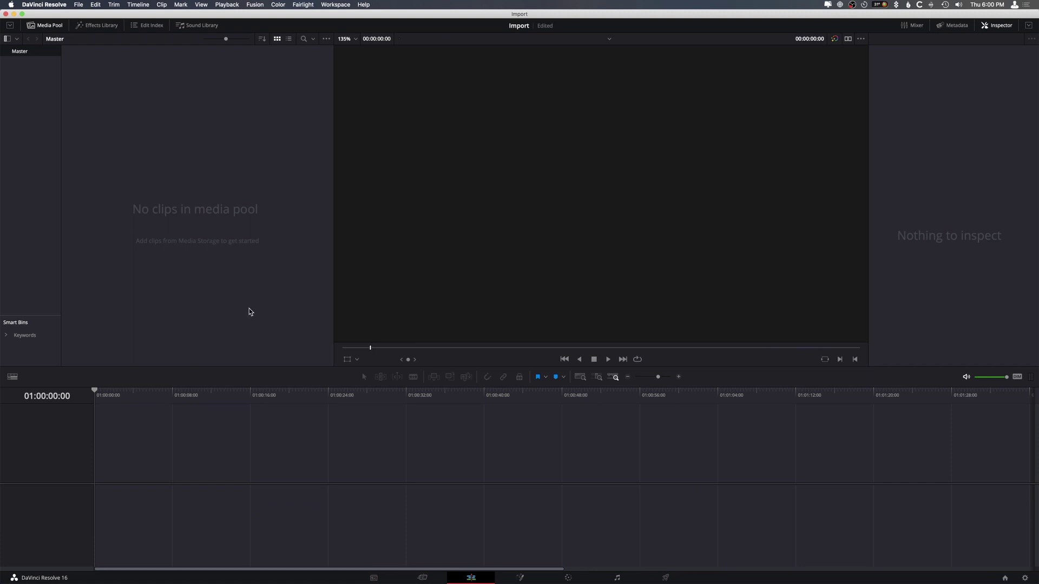
# - On the Media page, open ARECA > 2_Commercial:Corporate > Warren County Census > FOOTAGE > A067
pyautogui.click(374, 578)
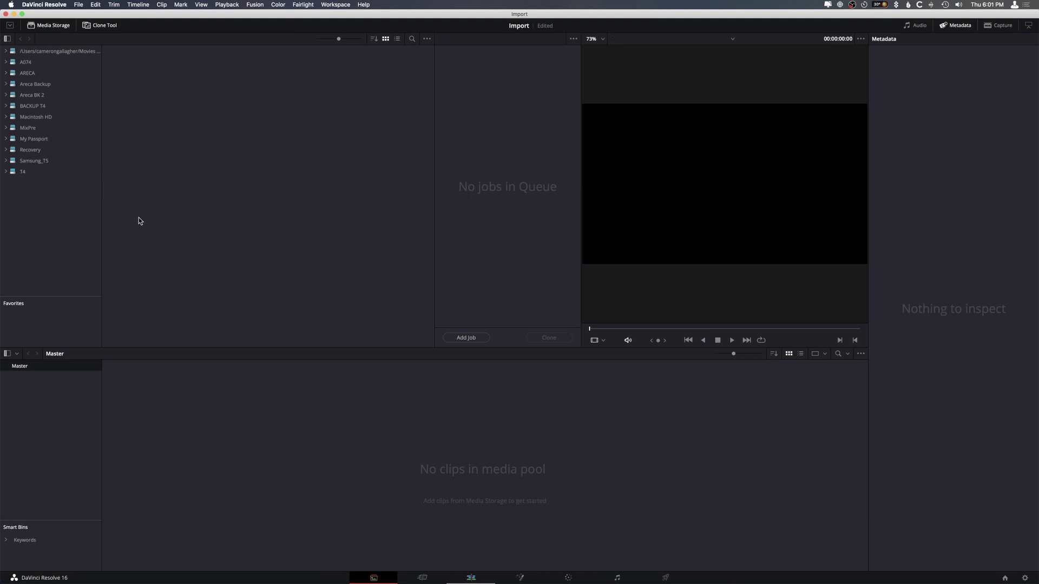
pyautogui.click(31, 73)
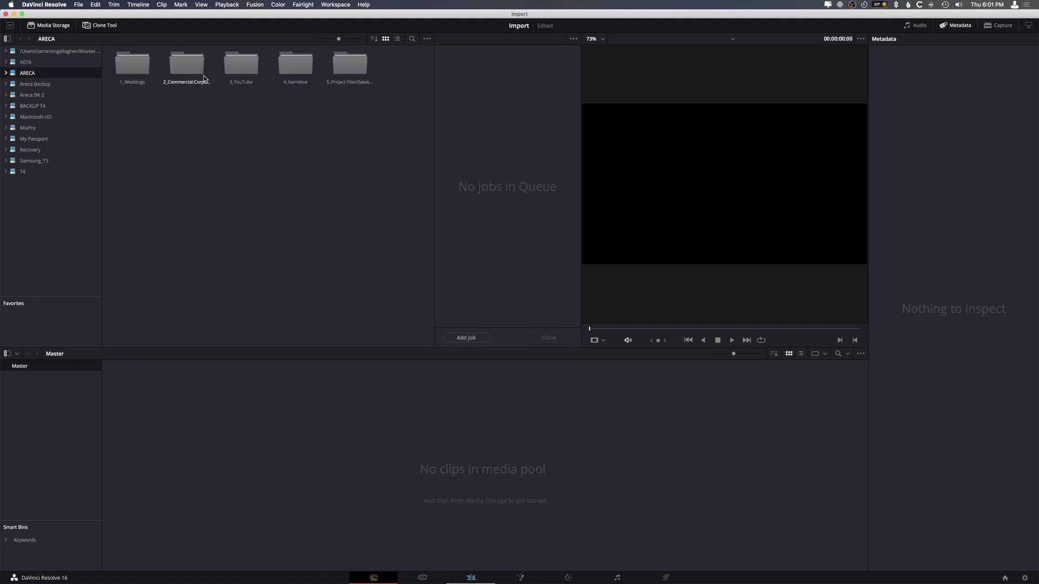
pyautogui.doubleClick(190, 68)
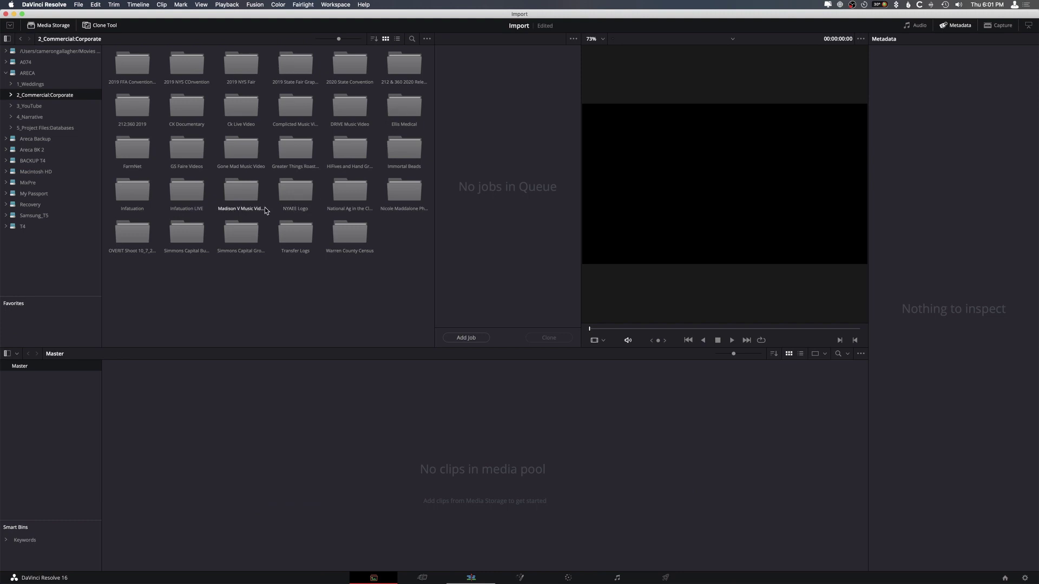
pyautogui.doubleClick(344, 232)
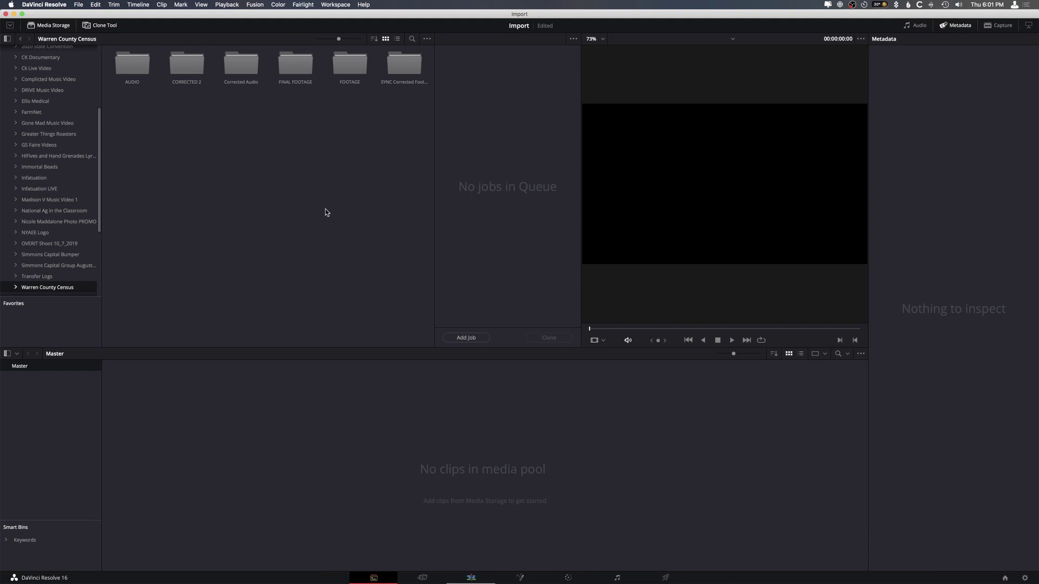
pyautogui.doubleClick(363, 66)
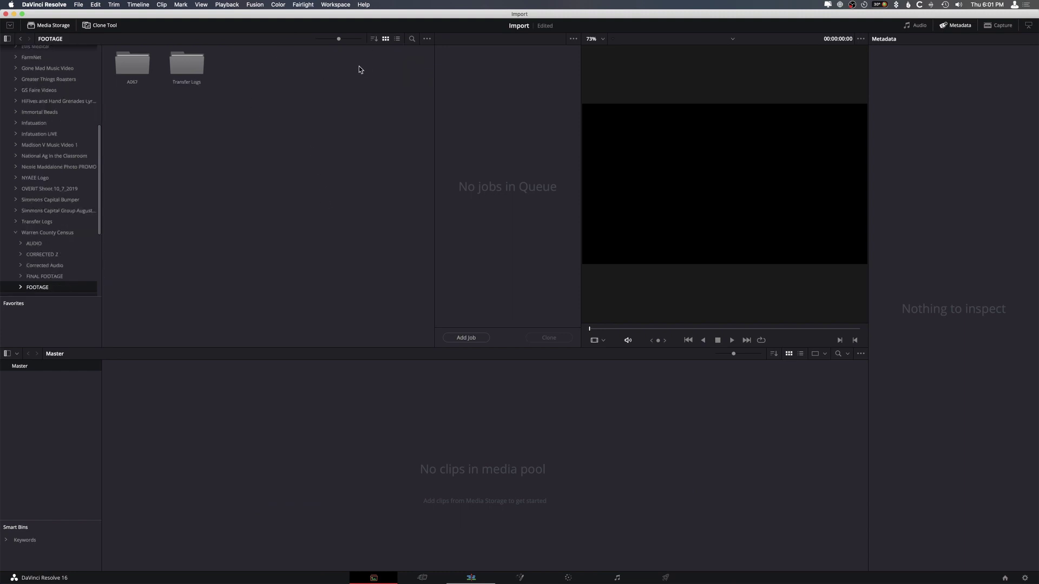
pyautogui.click(139, 66)
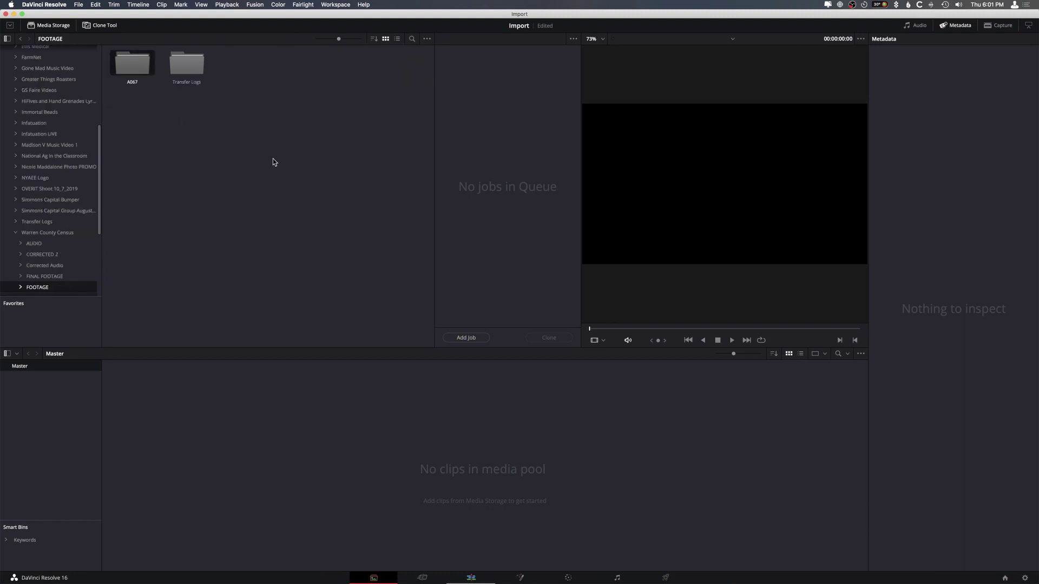
pyautogui.doubleClick(128, 60)
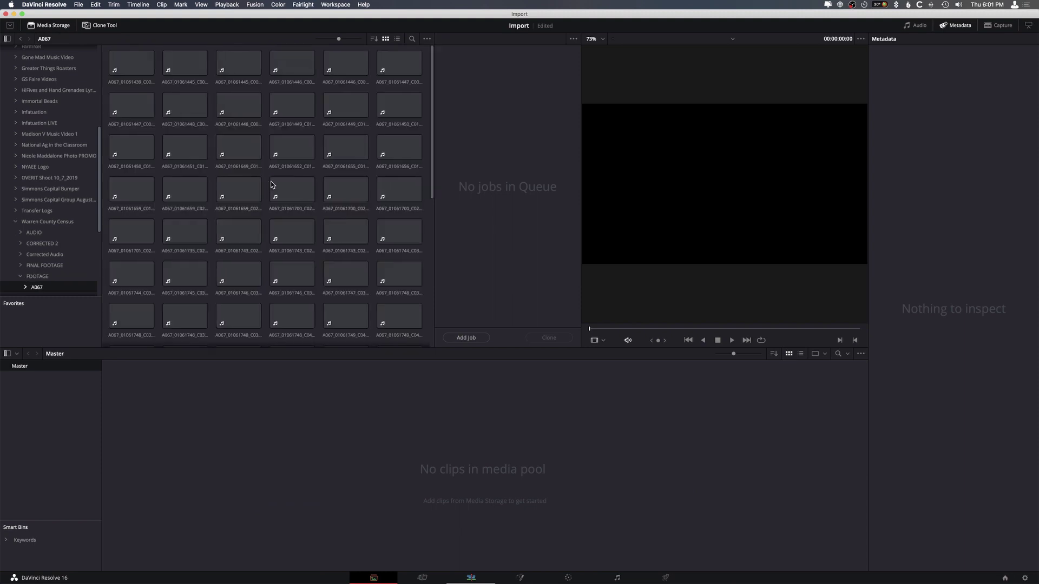
# - Preview clips A067_01061700_C022 and A067_01061449_C010, scrubbing further into the footage
pyautogui.click(273, 187)
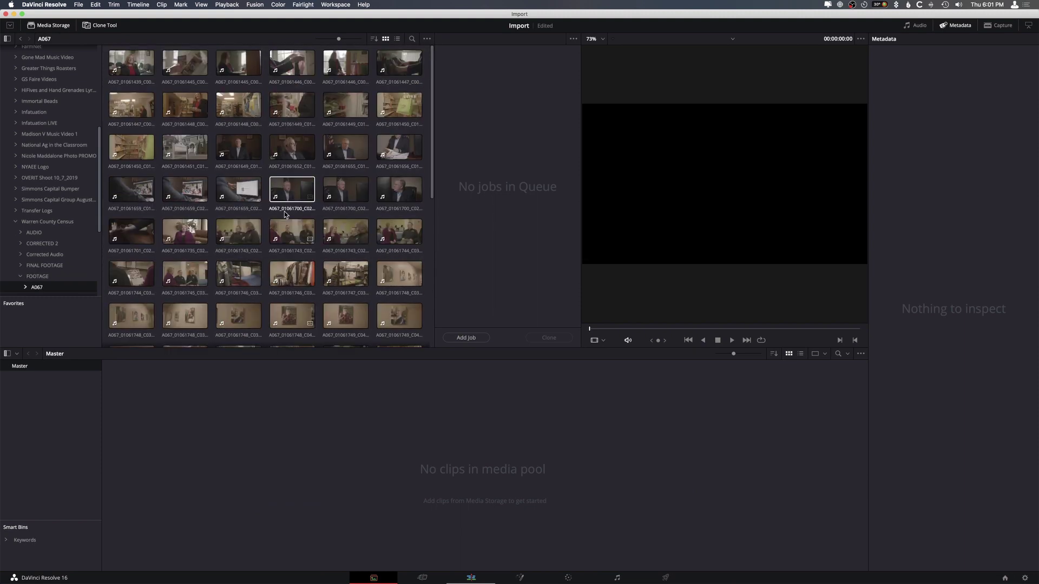
pyautogui.click(288, 114)
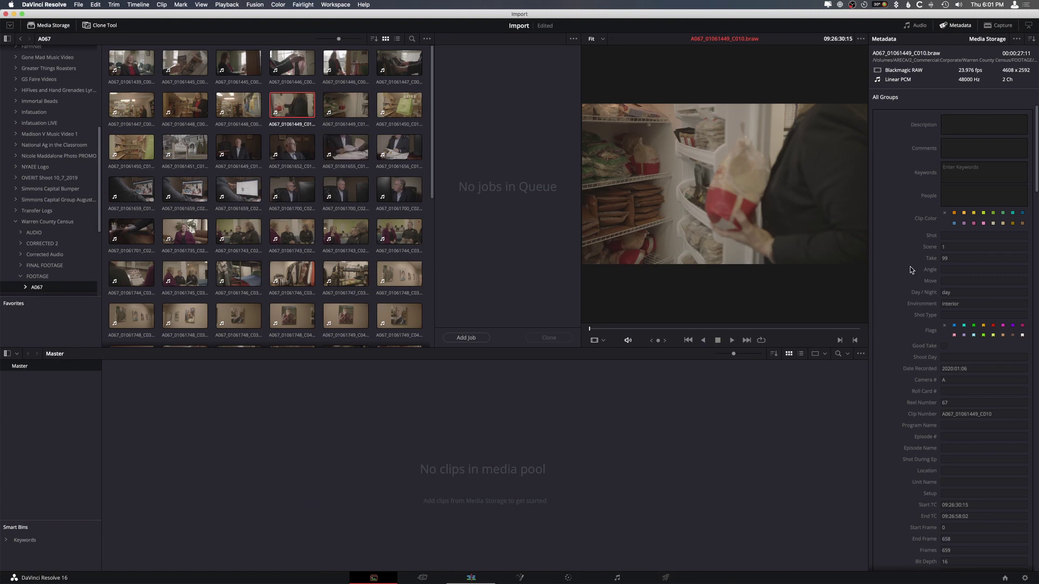
pyautogui.scroll(-10, 955, 281)
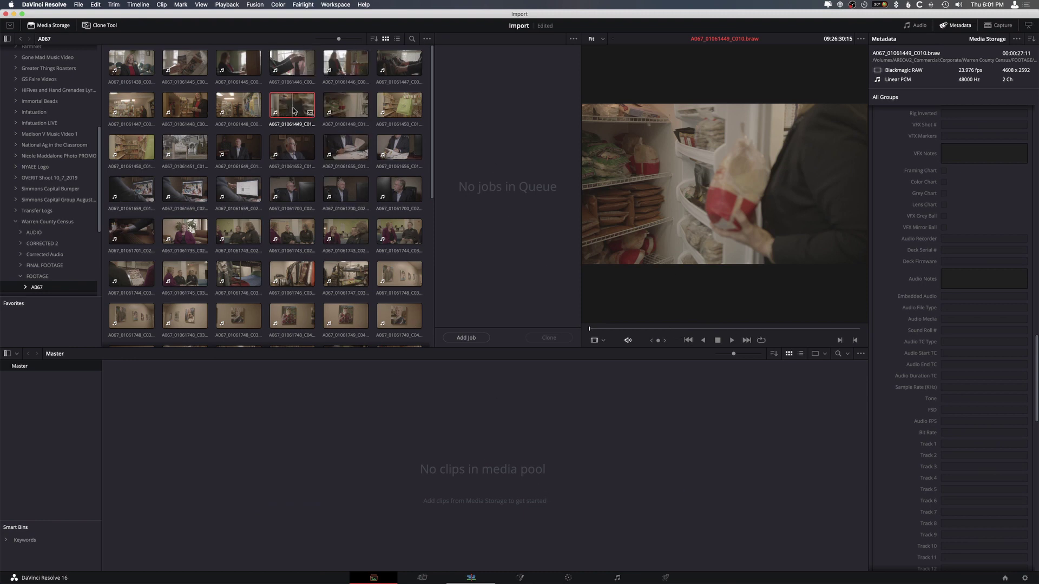
pyautogui.moveTo(728, 328); pyautogui.dragTo(734, 329)
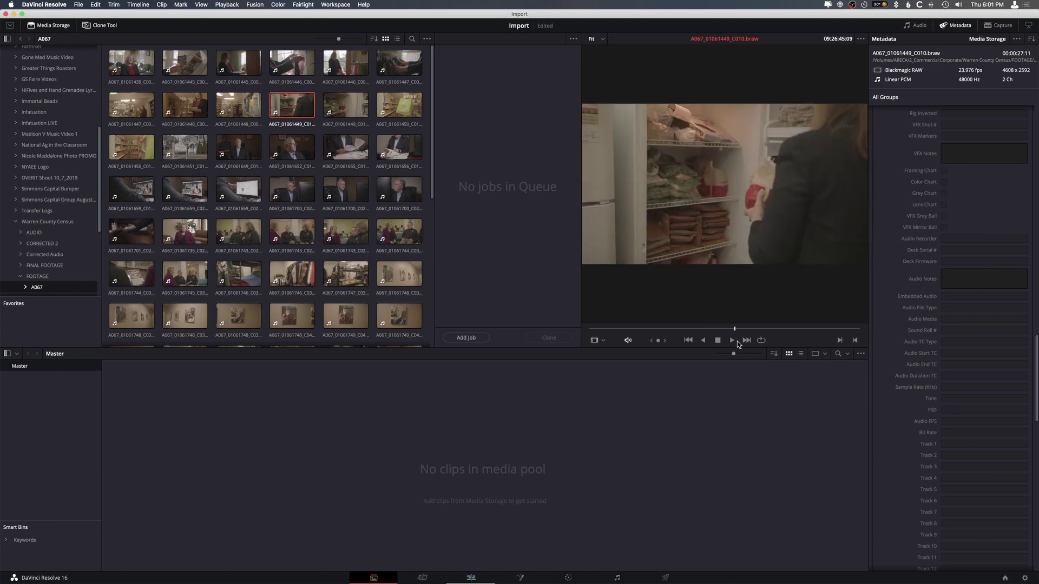
# - Select the five A067 clips, including C022, C026, C033 and C039, and drag them into the Media Pool
pyautogui.keyDown('super'); pyautogui.click(282, 194); pyautogui.keyUp('super')
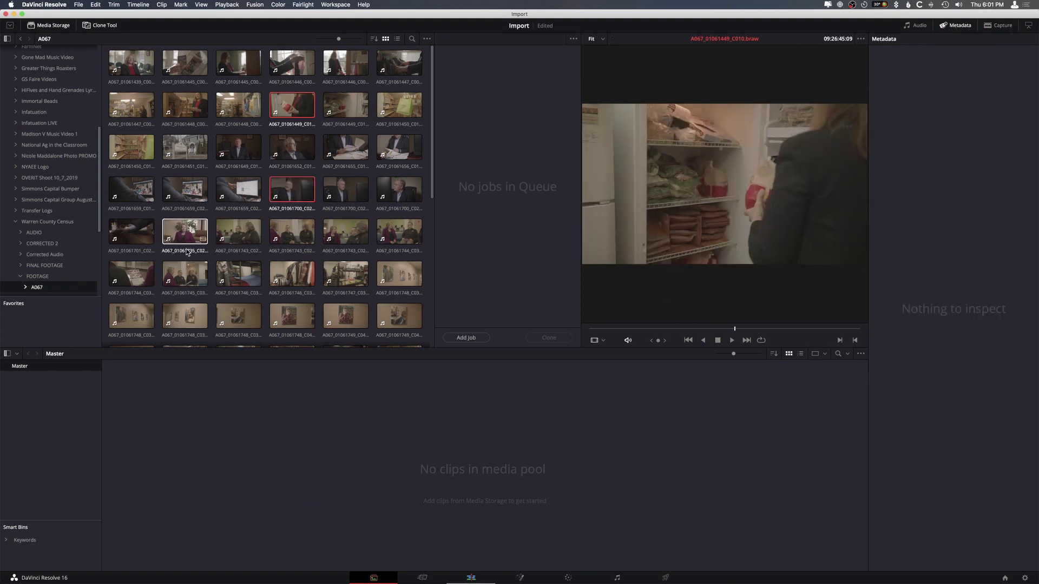
pyautogui.keyDown('super'); pyautogui.click(187, 234); pyautogui.keyUp('super')
pyautogui.keyDown('super'); pyautogui.click(237, 273); pyautogui.keyUp('super')
pyautogui.keyDown('super'); pyautogui.click(238, 316); pyautogui.keyUp('super')
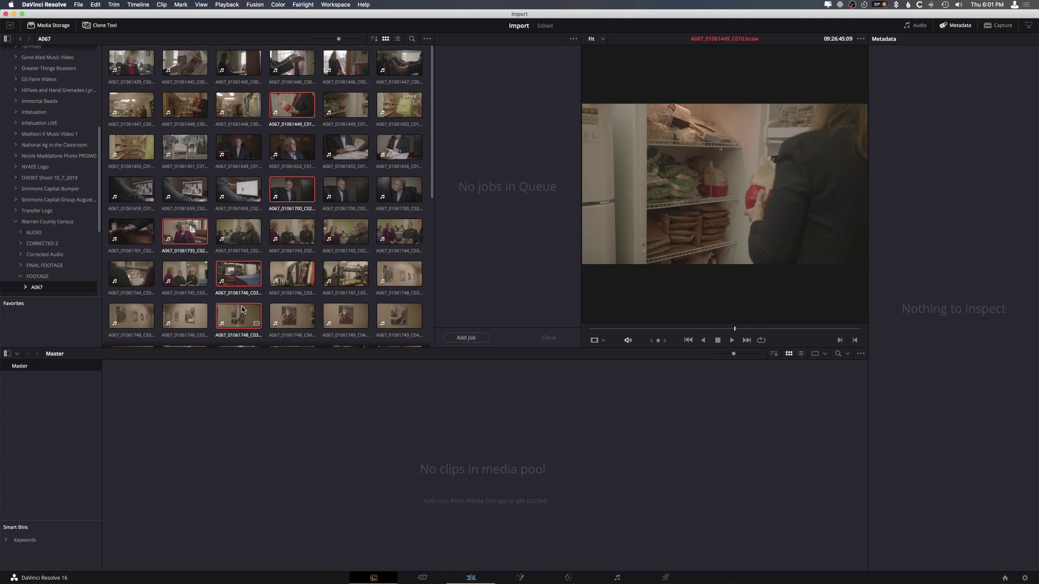
pyautogui.moveTo(237, 273); pyautogui.dragTo(438, 491)
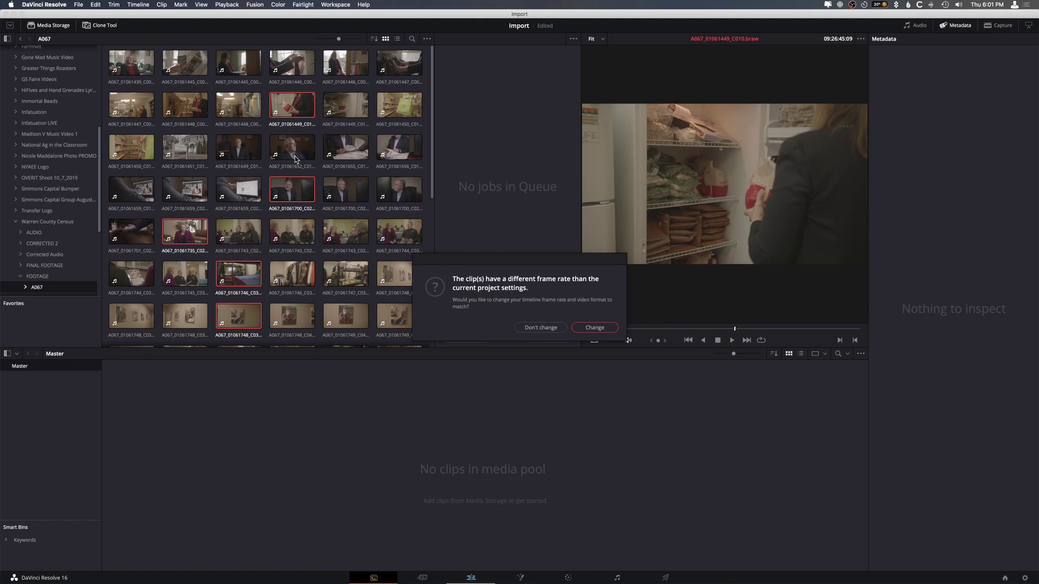
# - Choose Don't change to keep the frame rate, try Import Media on the Edit page, cancel, and return
pyautogui.click(536, 328)
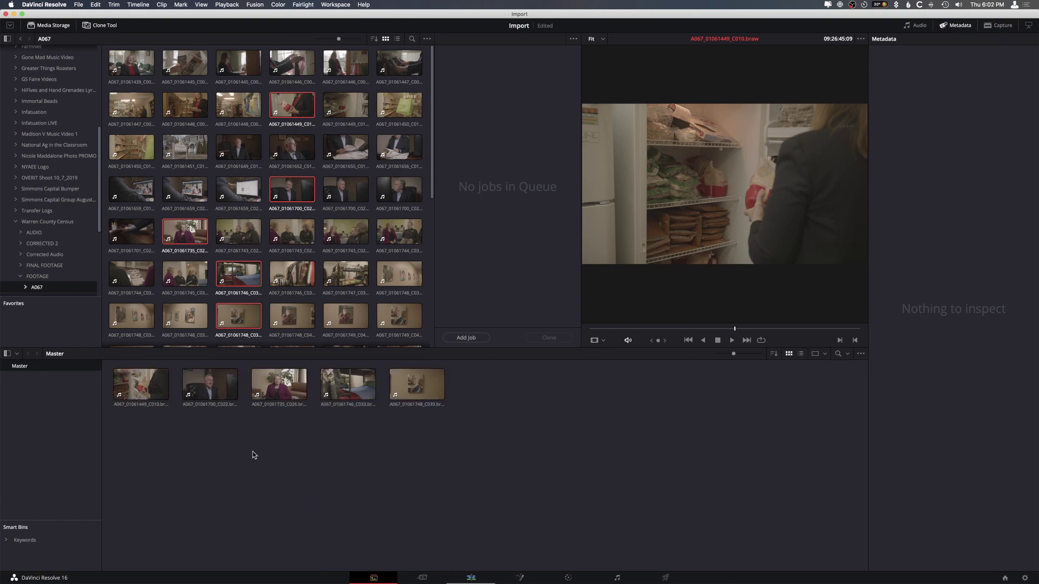
pyautogui.click(471, 577)
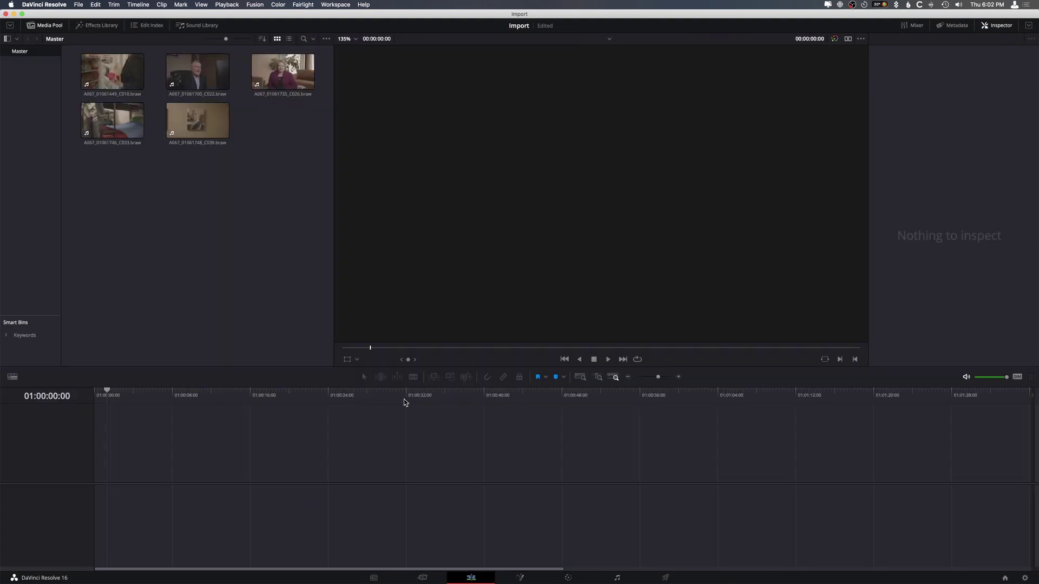
pyautogui.rightClick(161, 204)
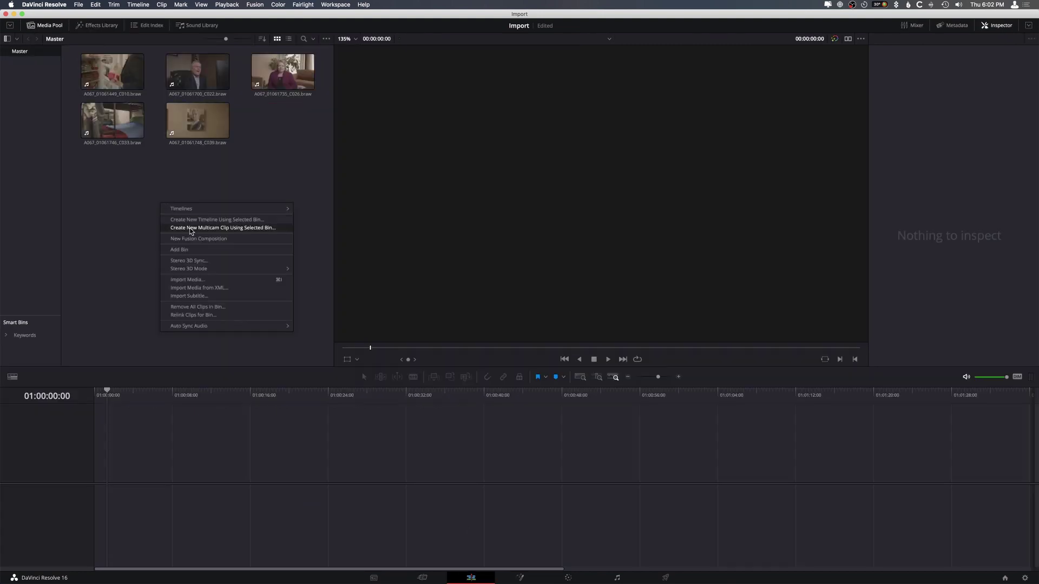
pyautogui.click(207, 281)
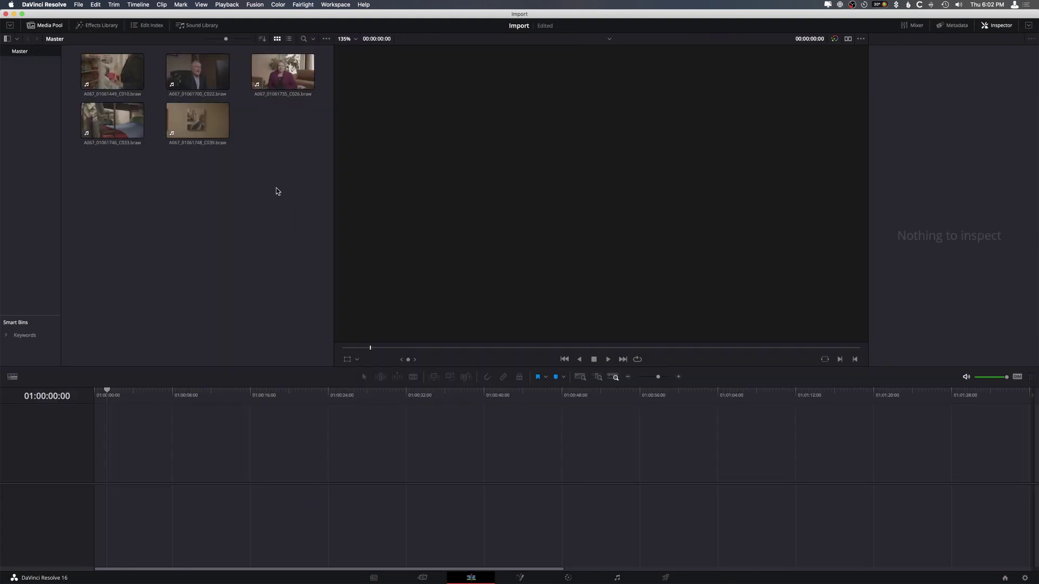
pyautogui.click(671, 390)
pyautogui.click(378, 578)
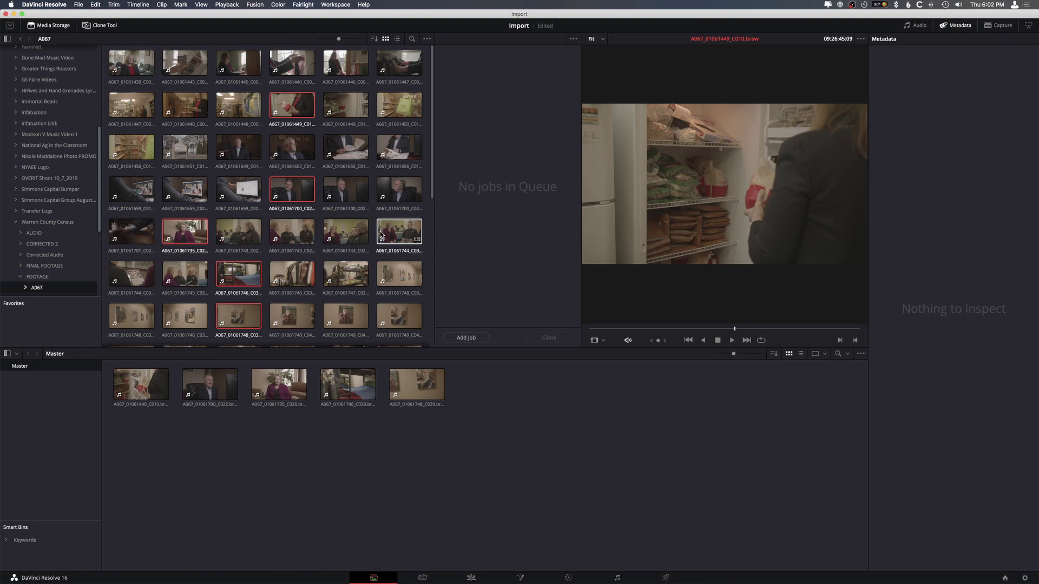
# - Select all five clips in the Master bin and remove them from the media pool
pyautogui.scroll(-8, 373, 242)
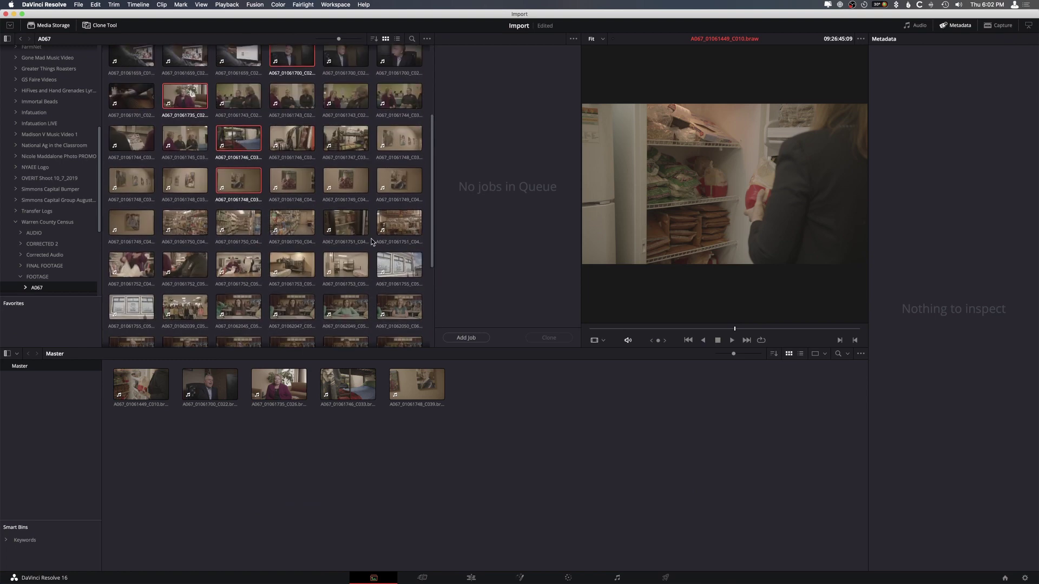
pyautogui.scroll(-1, 372, 241)
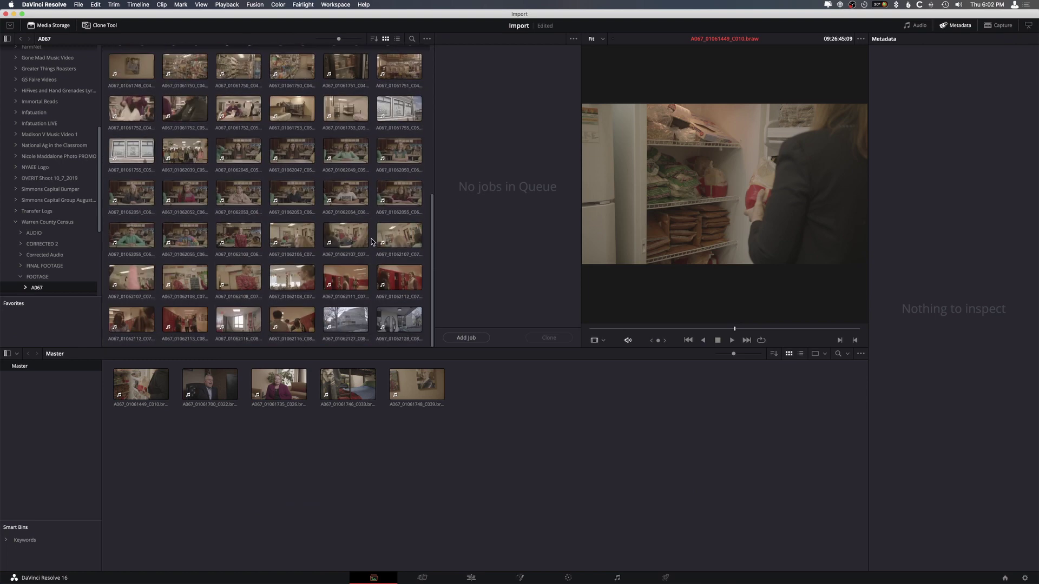
pyautogui.moveTo(449, 441); pyautogui.dragTo(144, 395)
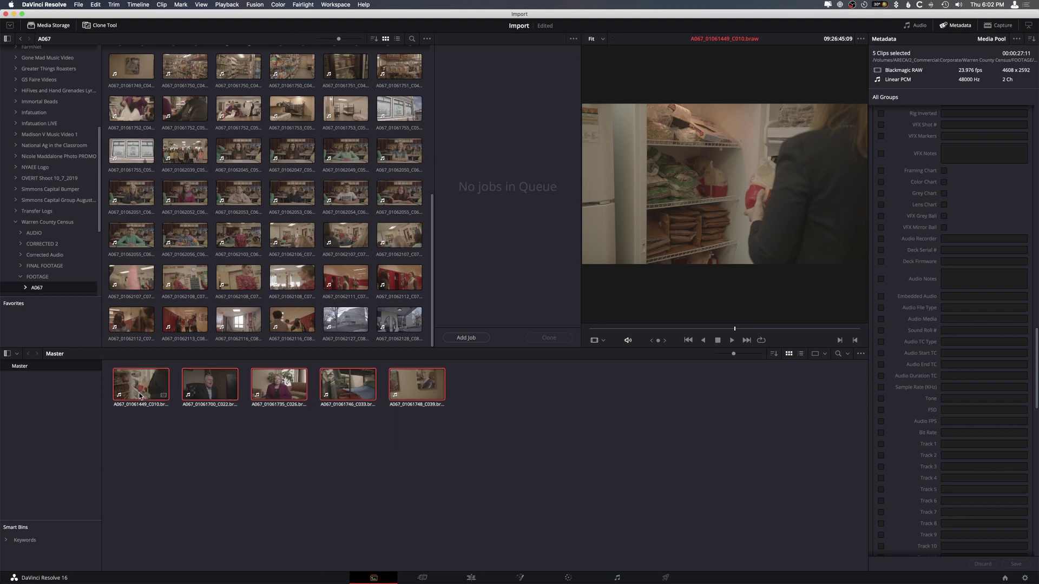
pyautogui.press('BackSpace')
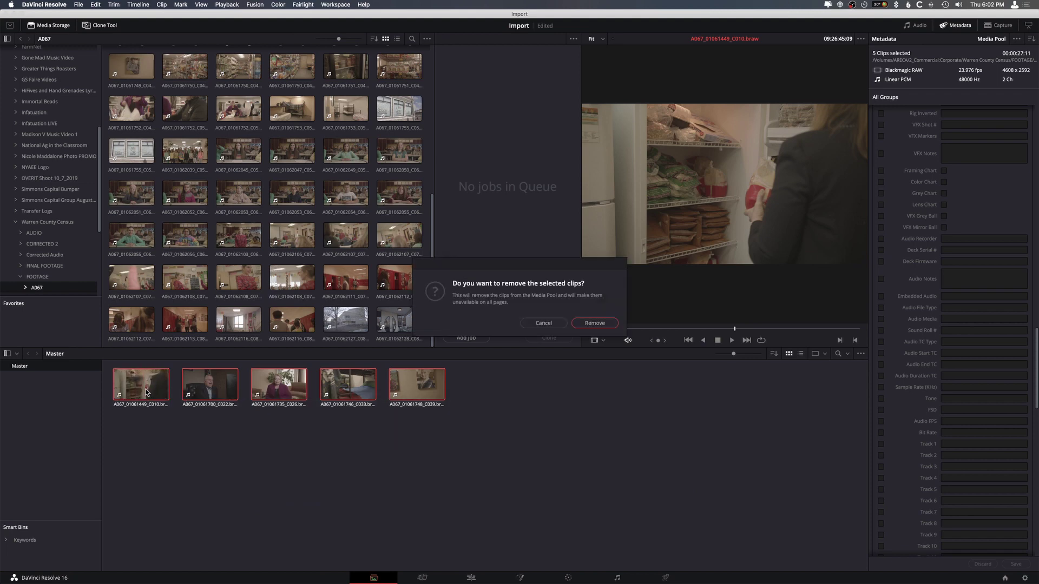
pyautogui.click(595, 327)
# - Preview clip A067_01062045_C057 with a scrub, then clip A067_01062047_C058 and its metadata
pyautogui.click(243, 150)
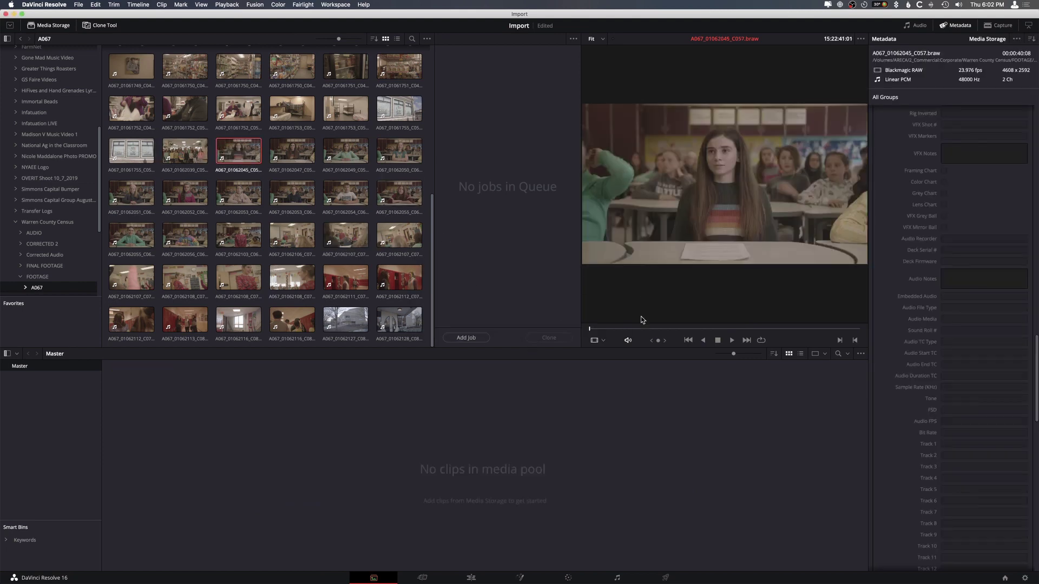
pyautogui.click(695, 329)
pyautogui.moveTo(698, 329); pyautogui.dragTo(803, 329)
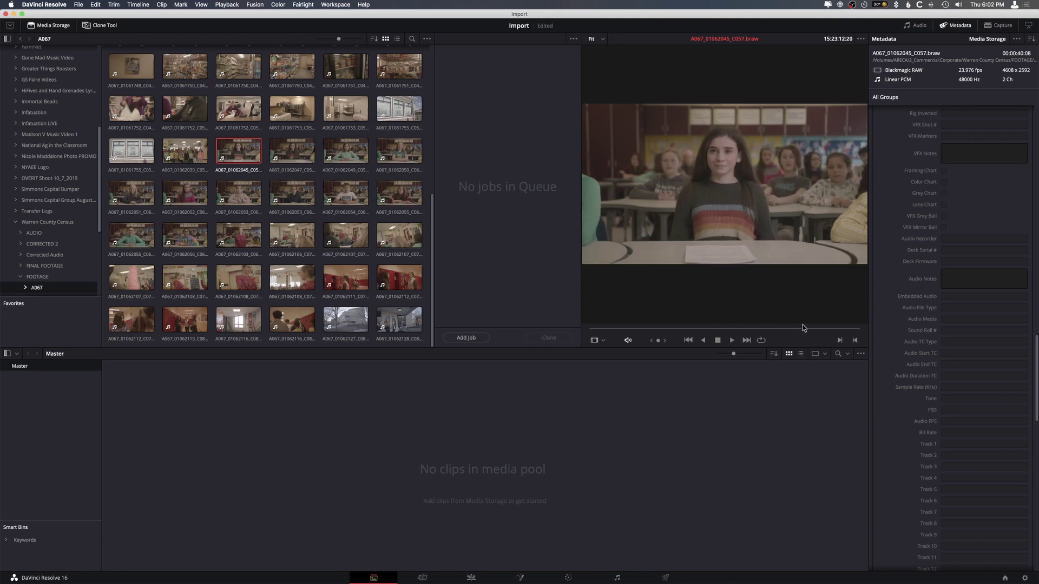
pyautogui.click(288, 155)
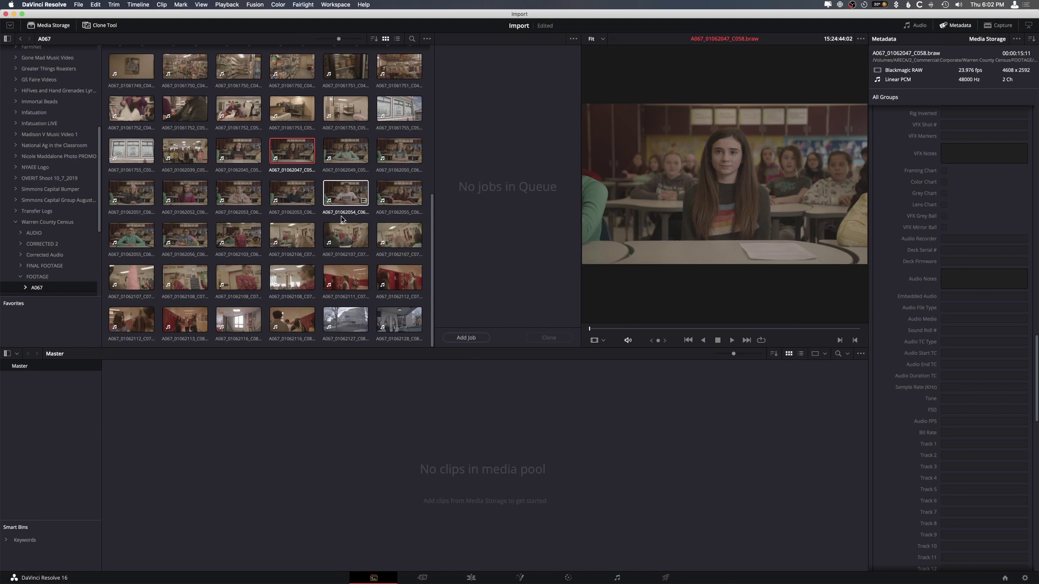
pyautogui.scroll(20, 952, 324)
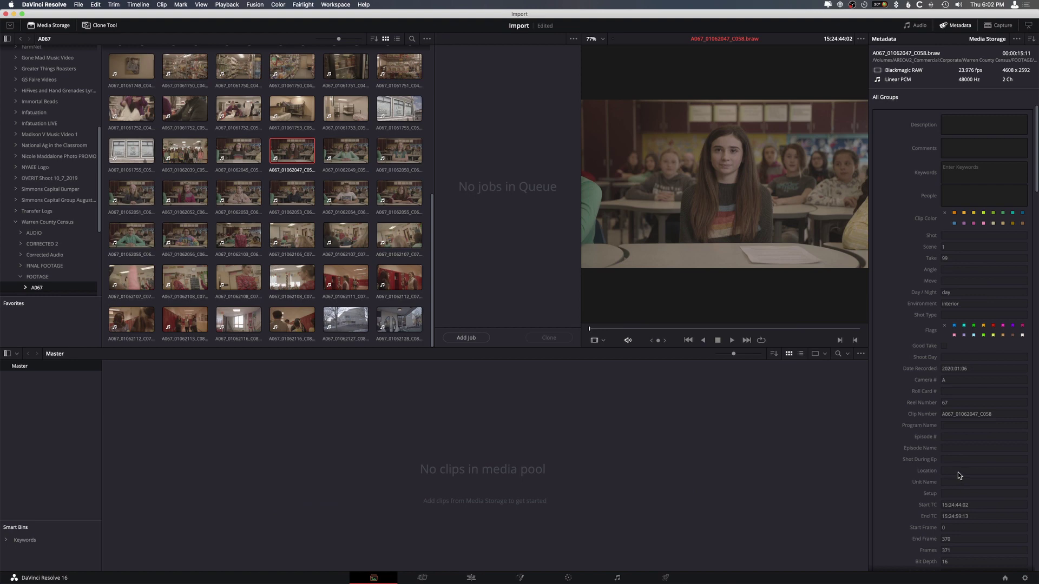
# - Open File > Project Settings and cancel without changes, then clear the storage grid selection
pyautogui.click(422, 399)
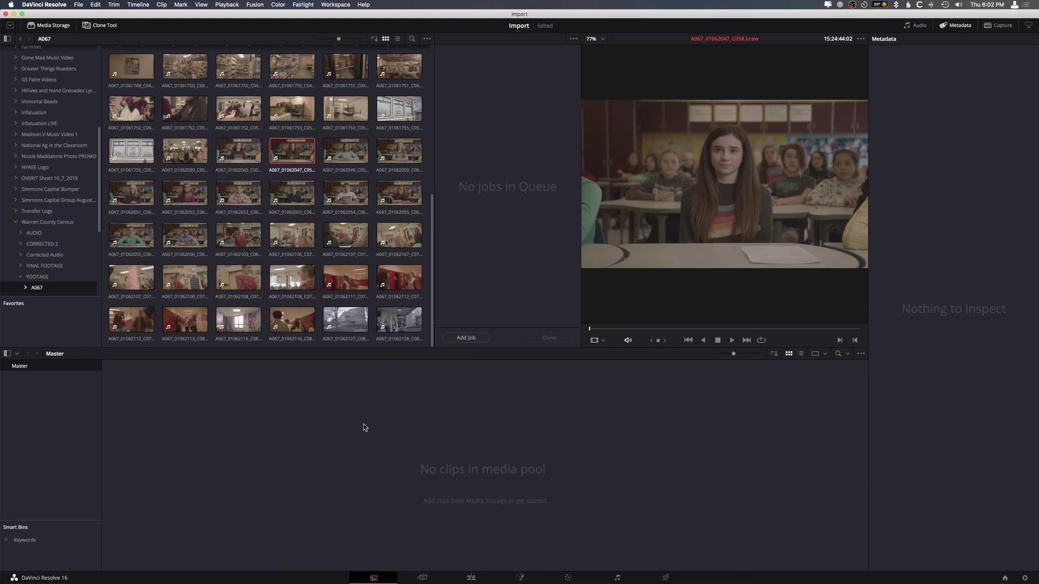
pyautogui.click(78, 5)
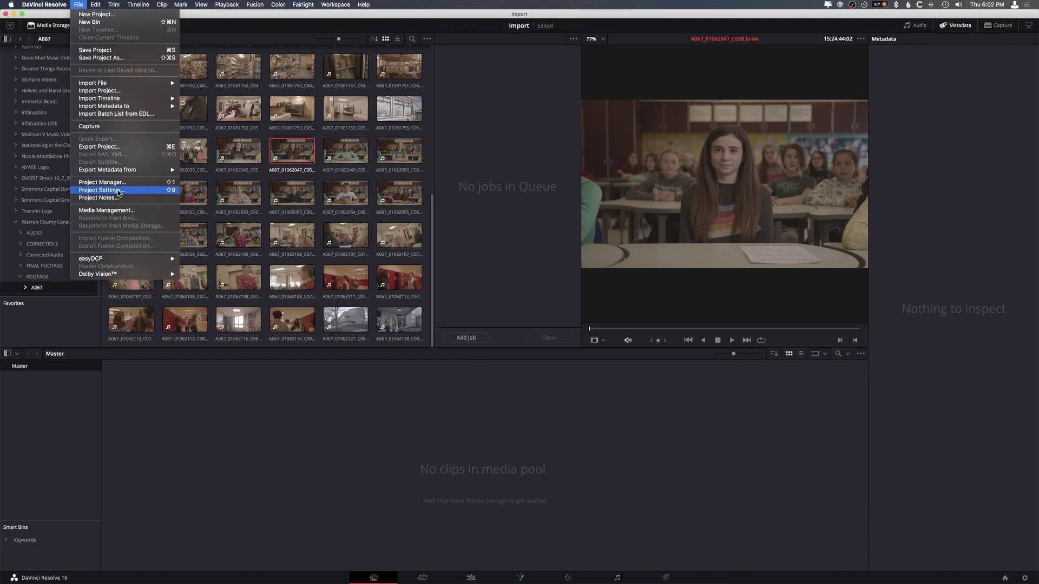
pyautogui.click(105, 191)
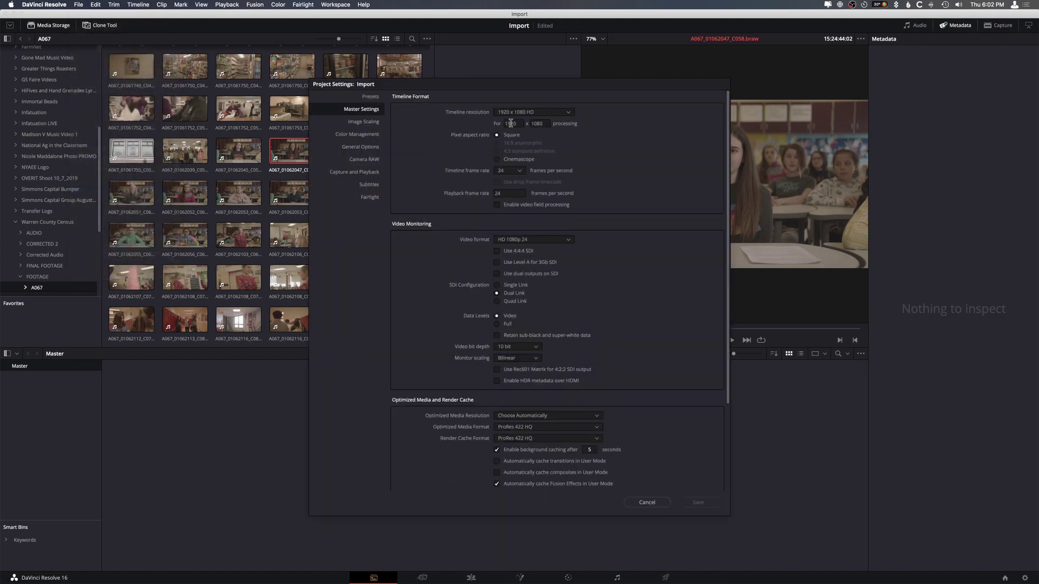
pyautogui.click(647, 502)
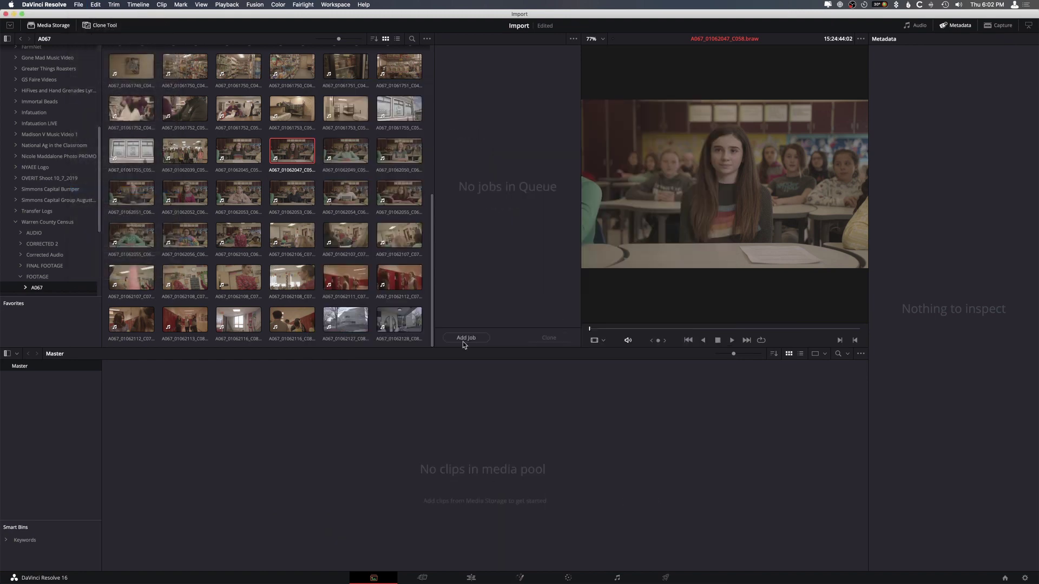
pyautogui.click(318, 182)
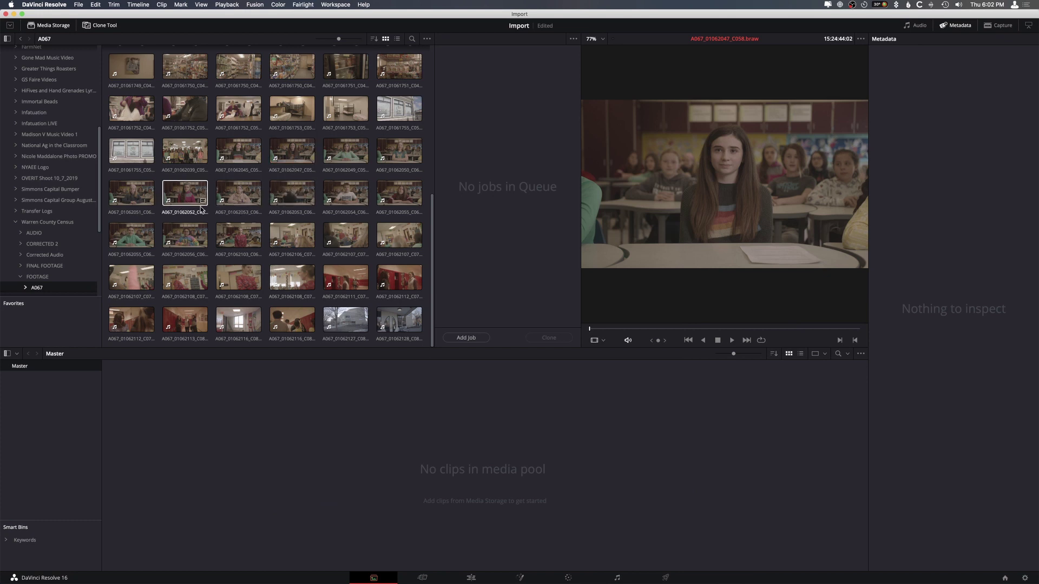
# - Collapse Warren County Census and show ARECA's top-level folders, 1_Weddings through 5_Project Files
pyautogui.click(15, 222)
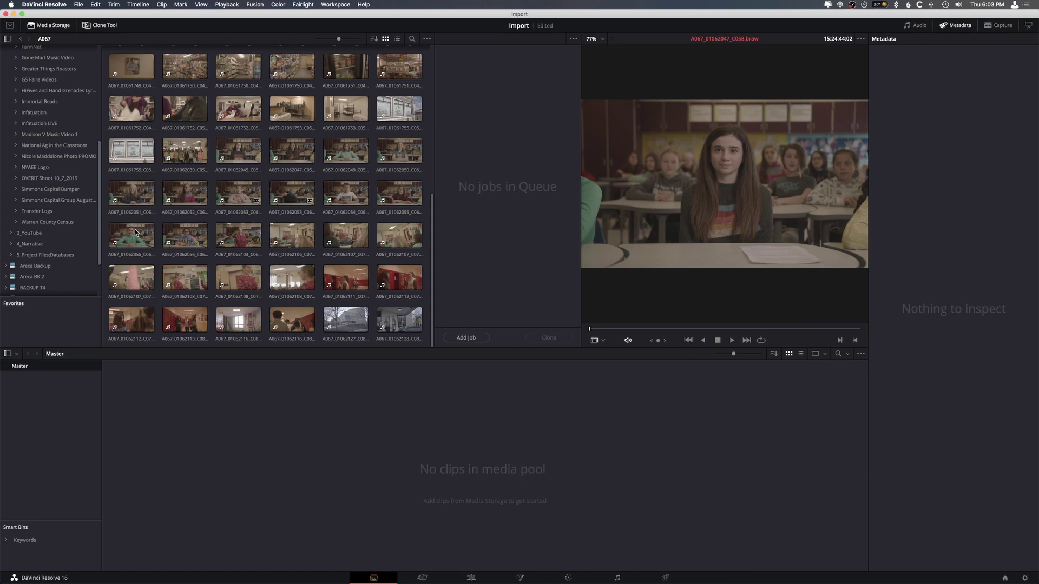
pyautogui.scroll(6, 135, 233)
pyautogui.scroll(5, 48, 138)
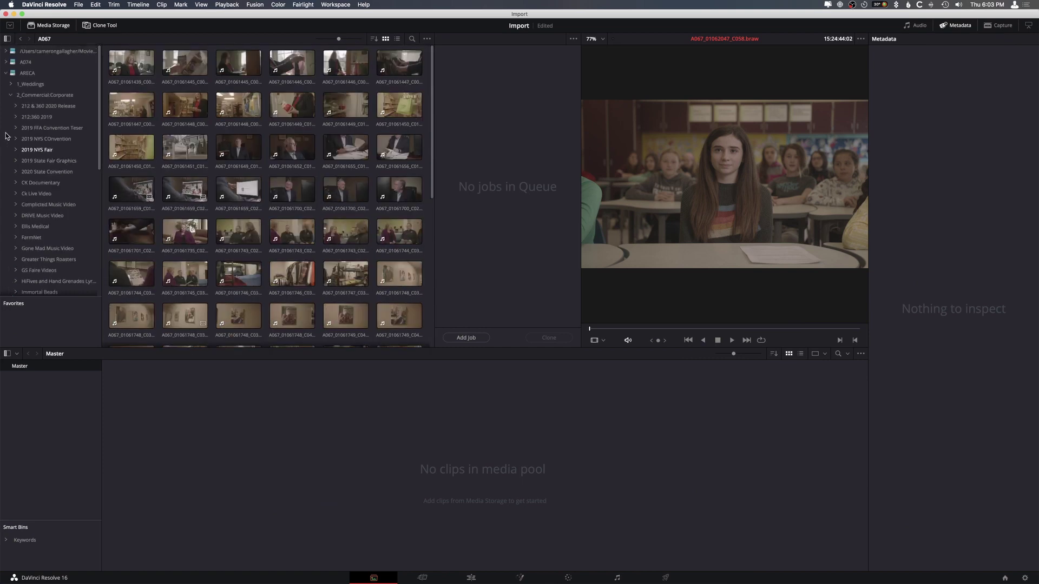
pyautogui.click(8, 78)
pyautogui.click(7, 74)
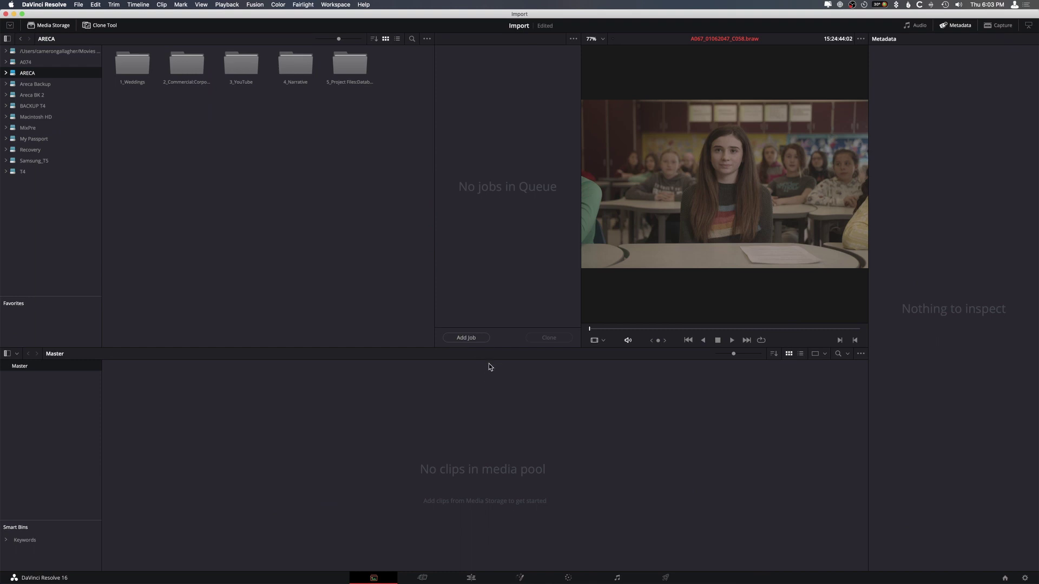
# - Add a Clone Tool job and set /Volumes/MixPre as its source
pyautogui.click(476, 338)
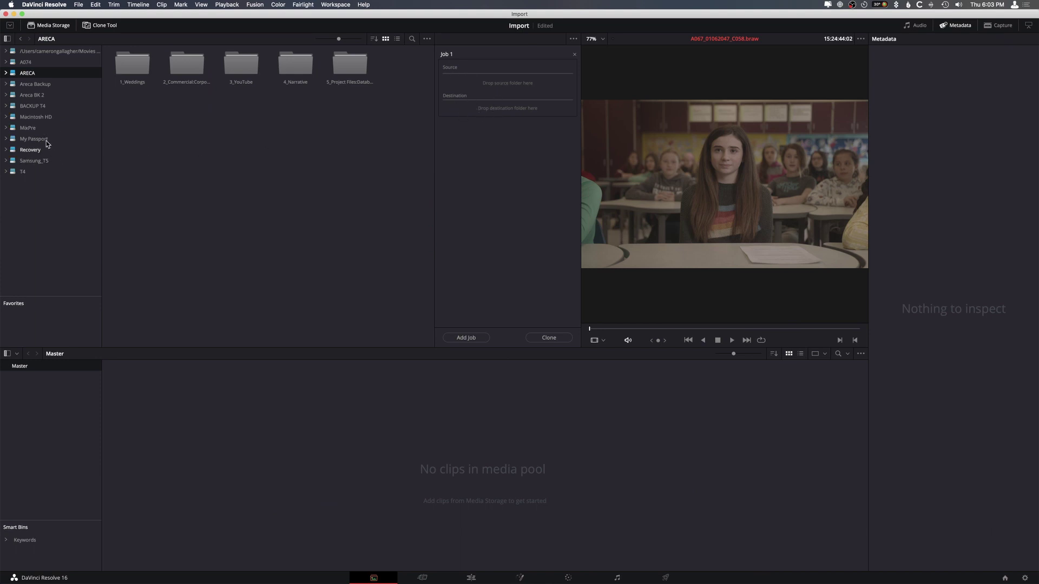
pyautogui.click(28, 129)
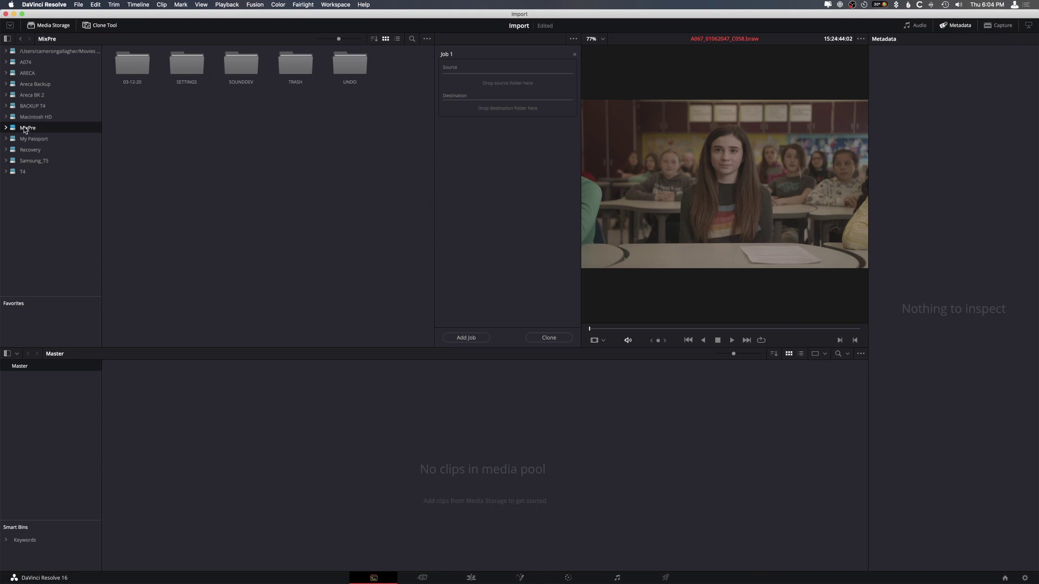
pyautogui.moveTo(27, 130); pyautogui.dragTo(524, 82)
# - Expand the ARECA drive and open its 3_YouTube folder
pyautogui.click(5, 73)
pyautogui.click(10, 95)
pyautogui.click(11, 95)
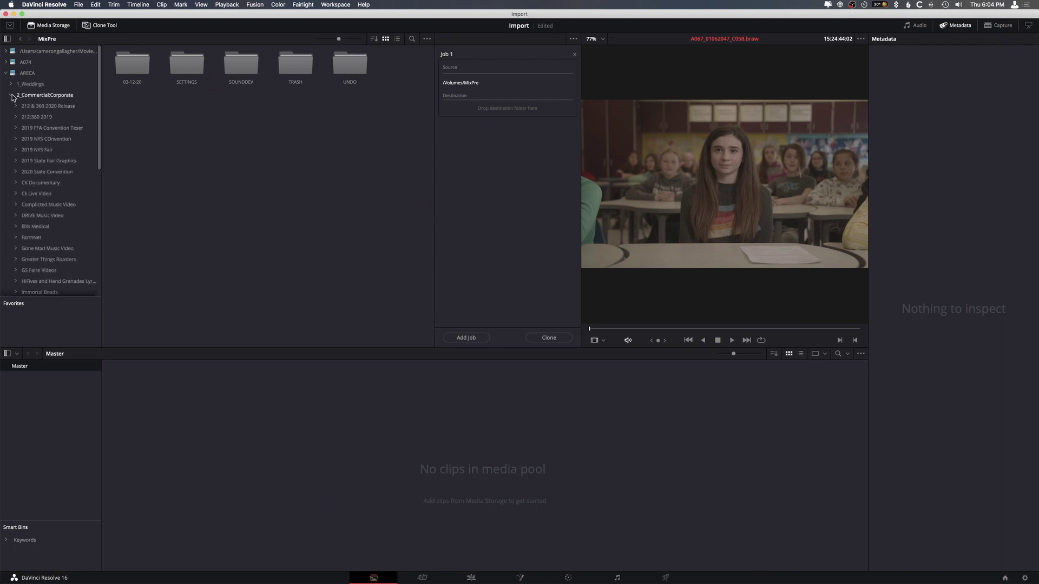
pyautogui.click(30, 108)
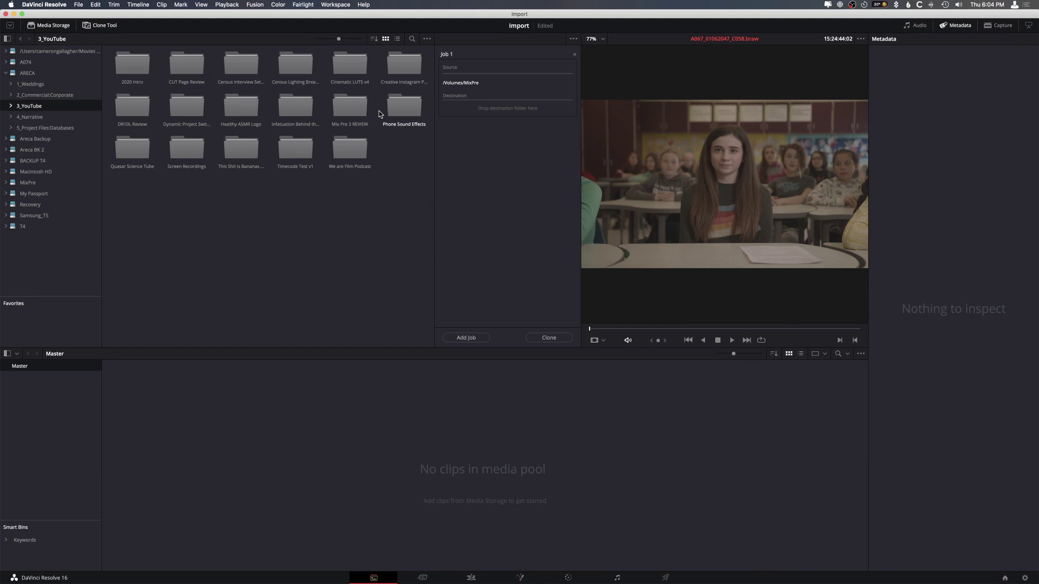
# - Set ARECA/3_YouTube/Phone Sound Effects as Job 1's destination and run the clone until Complete
pyautogui.click(347, 113)
pyautogui.click(408, 105)
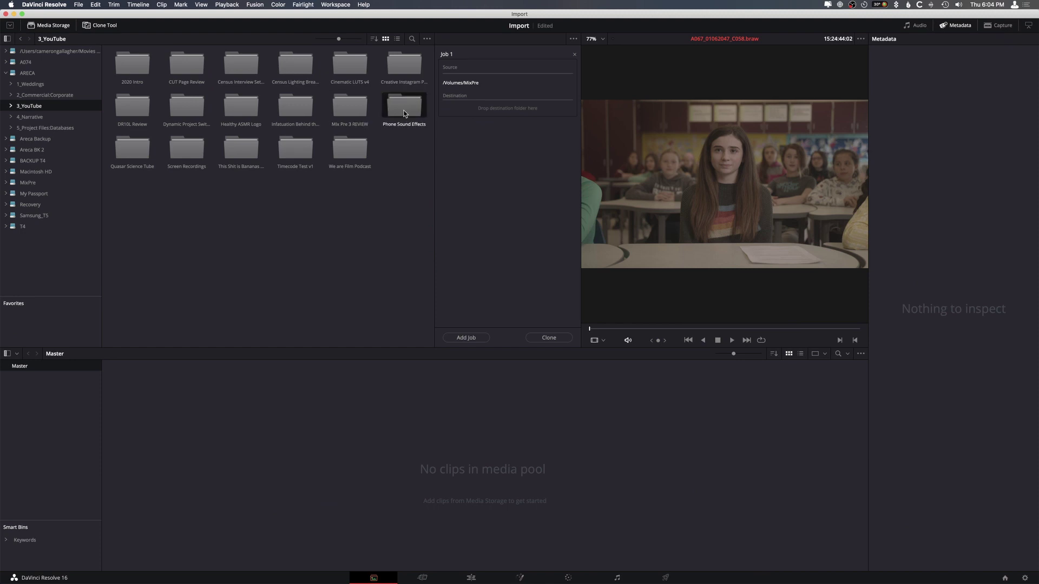
pyautogui.moveTo(398, 112); pyautogui.dragTo(514, 111)
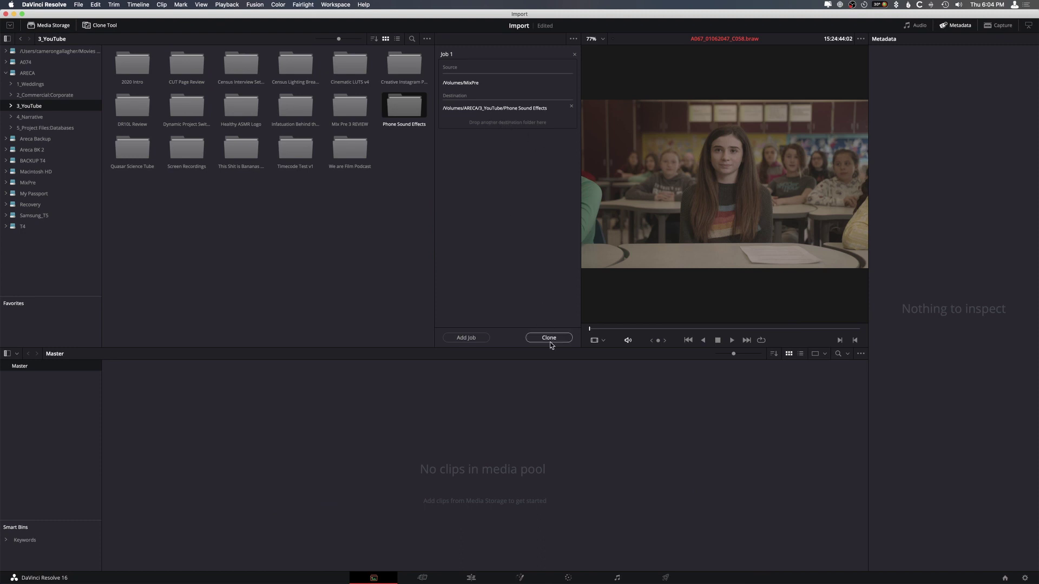
pyautogui.click(555, 338)
pyautogui.click(357, 215)
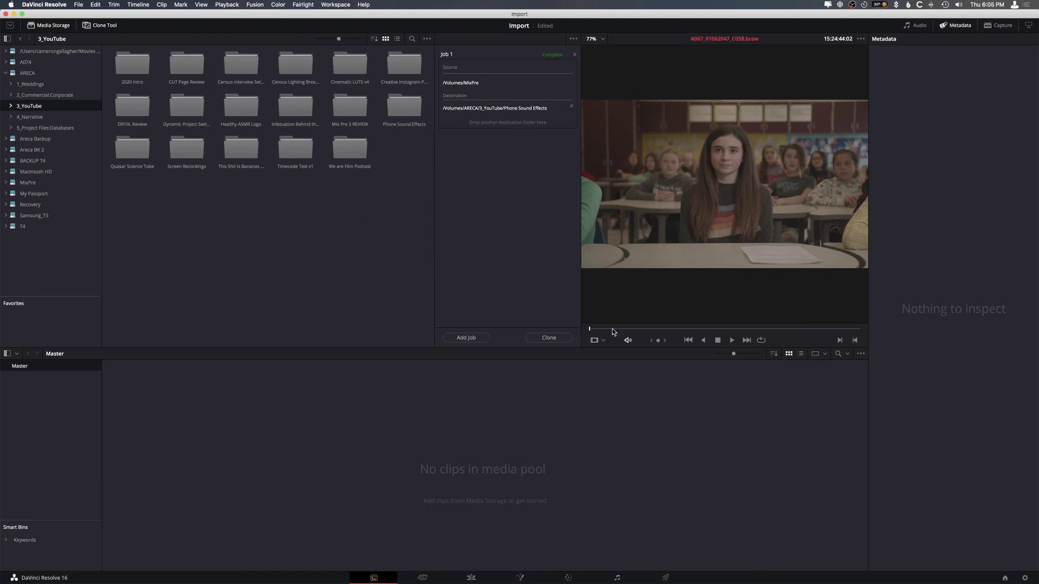